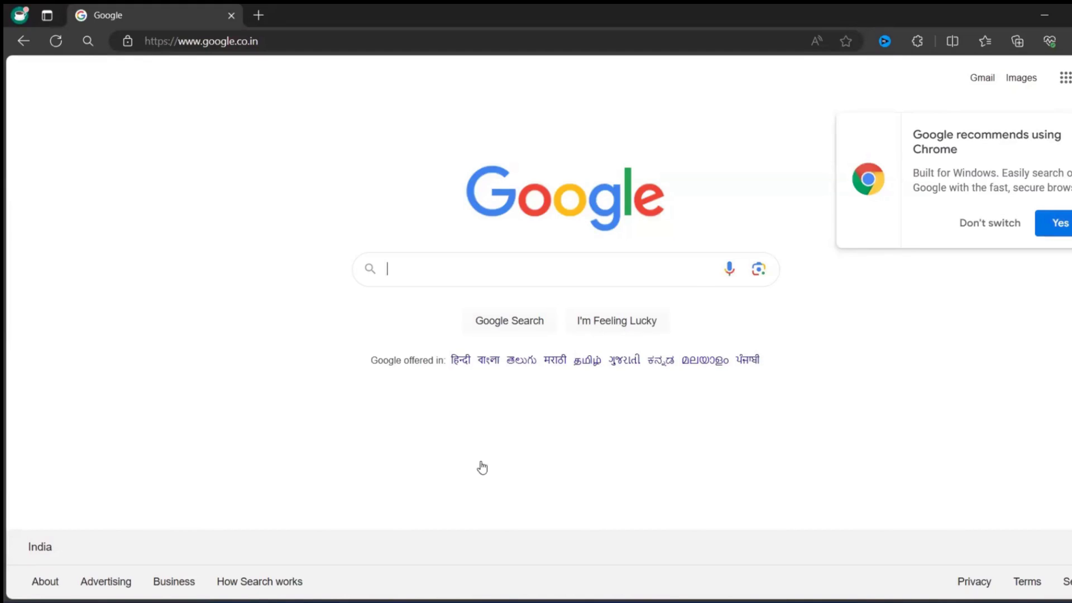
Step: Search the Start menu for 'virtual box' to find Oracle VM VirtualBox
key(super)
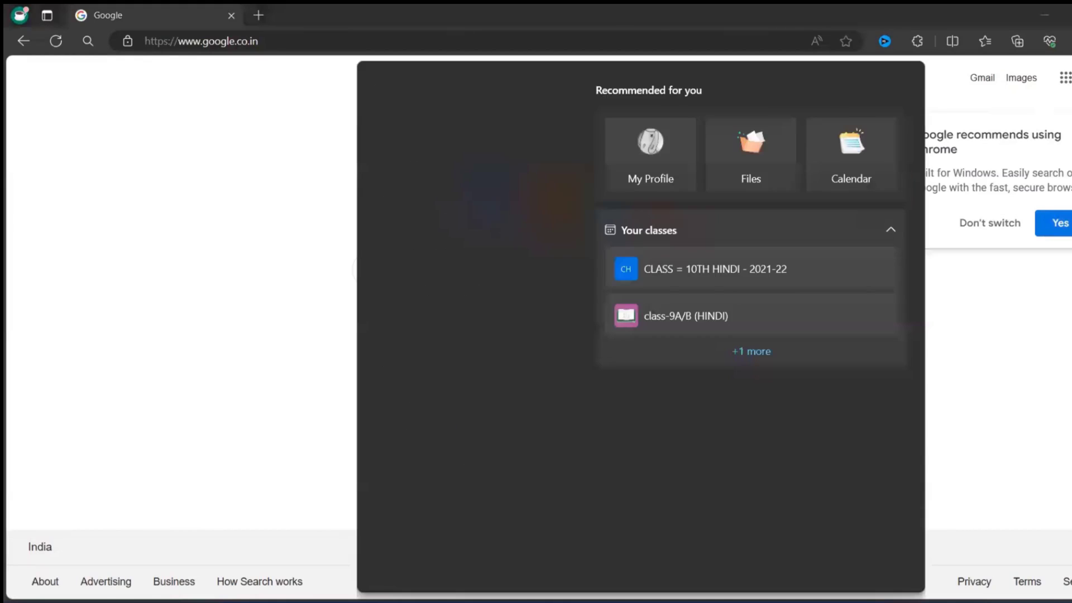
text(virtua)
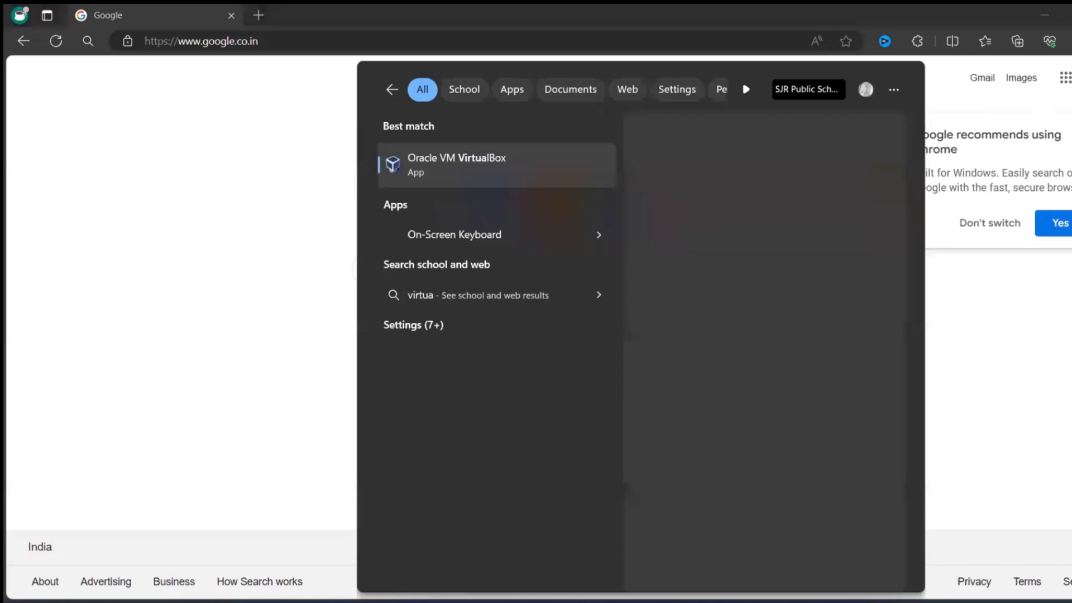
text(l)
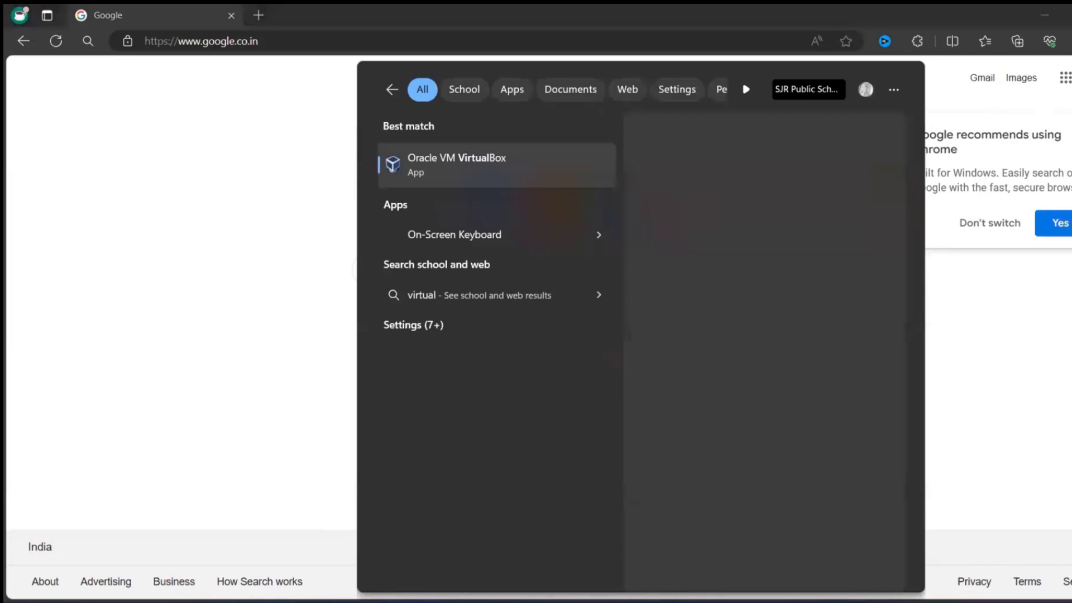
text( box)
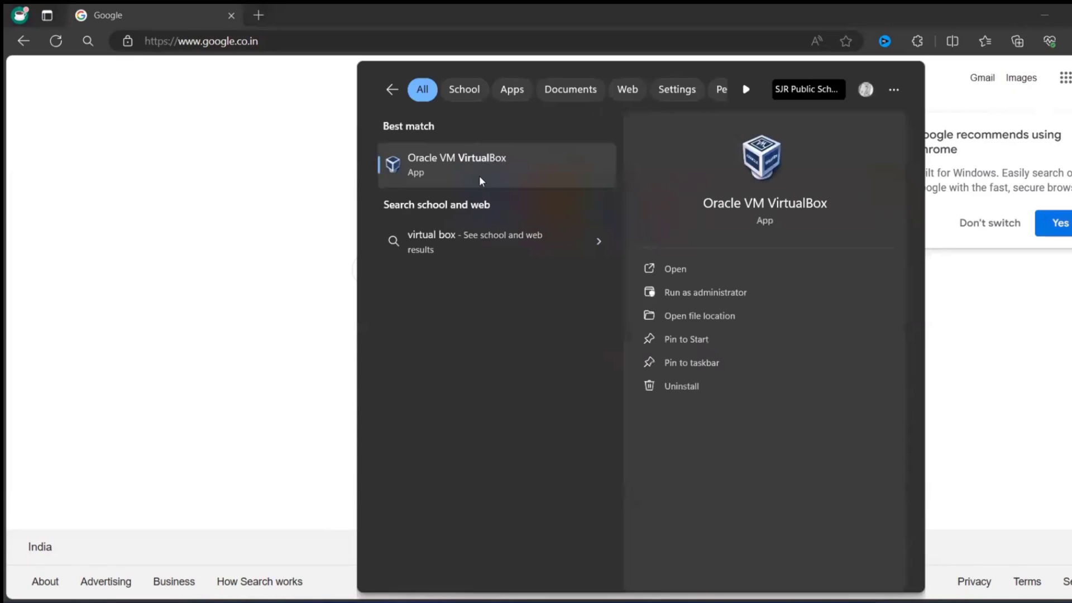
Step: Launch Oracle VM VirtualBox and request removal of the Ubuntu virtual machine
click(480, 175)
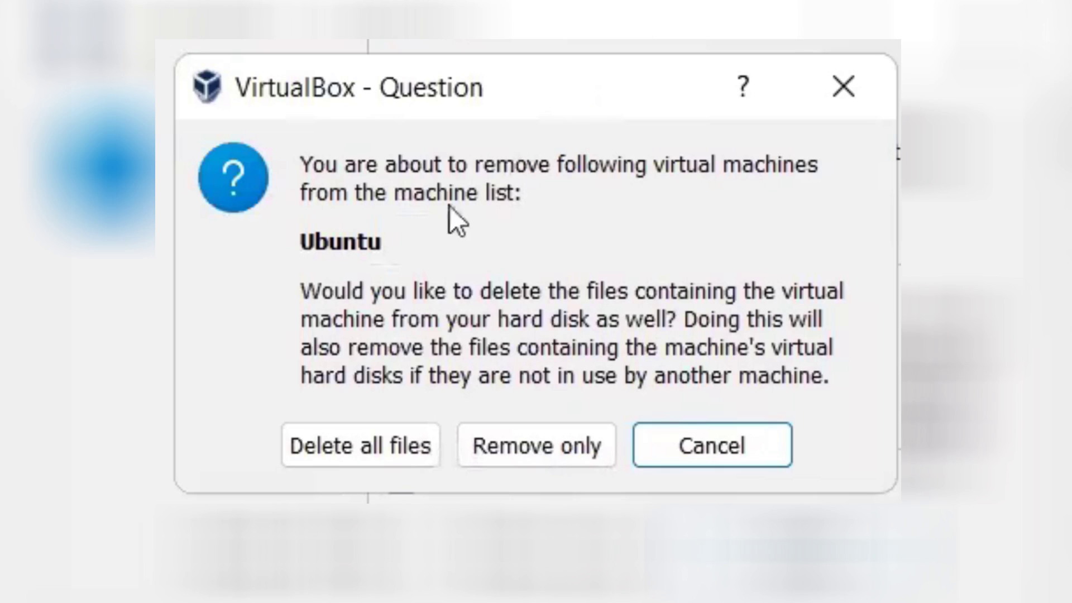
Step: Delete the Ubuntu machine with all its files, leaving the machine list empty
click(347, 445)
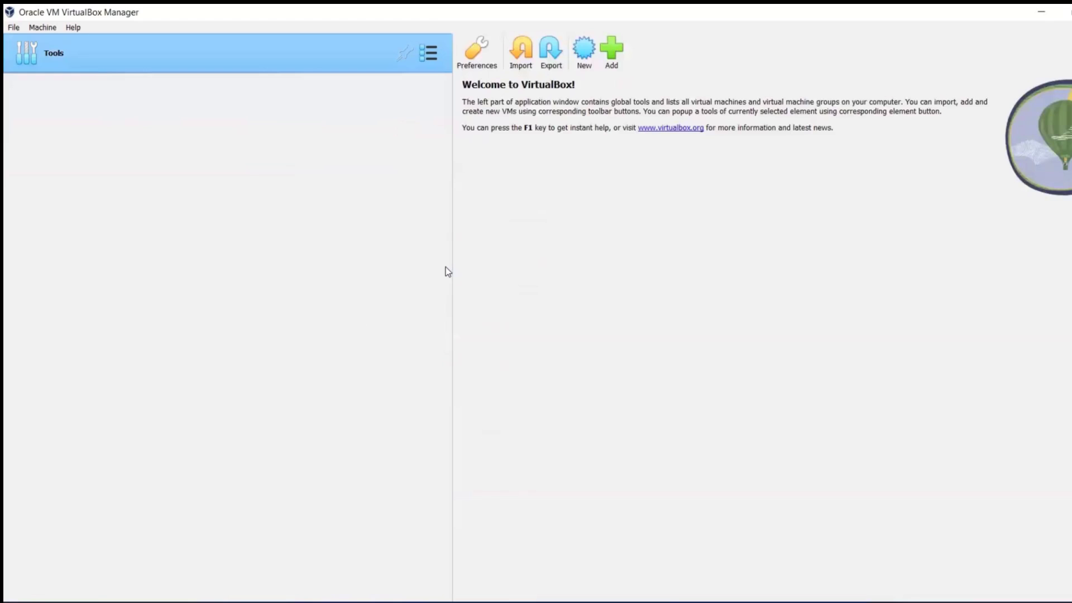